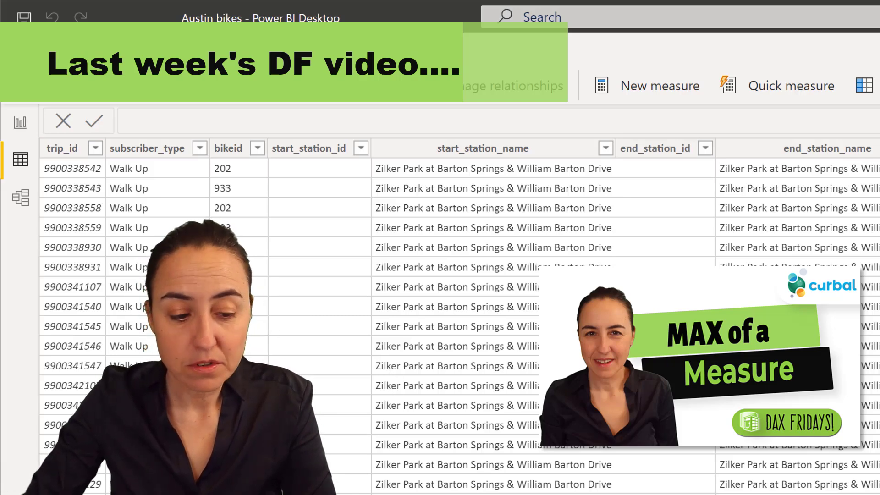
# Step: Collapse the report filters and reposition the Student table visual on the canvas
pyautogui.click(20, 121)
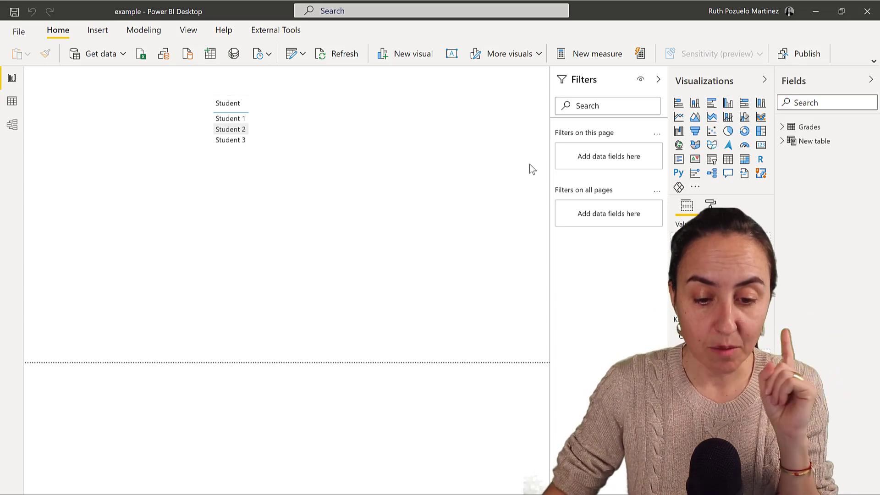
pyautogui.click(659, 81)
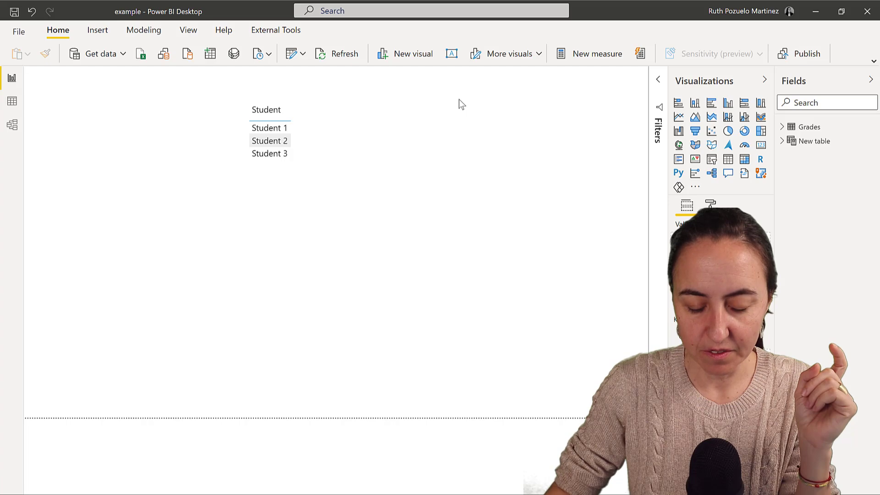
pyautogui.moveTo(450, 130)
pyautogui.click(495, 91)
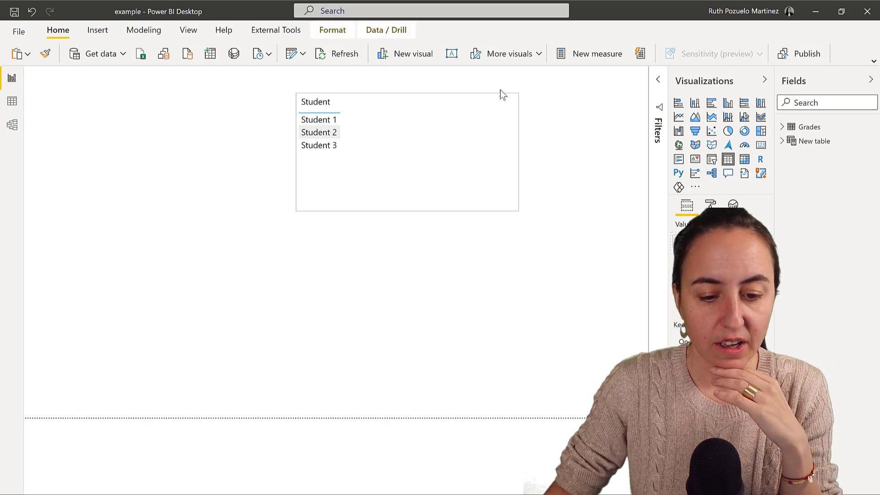
# Step: Review the Grades data, and add Overall grade to the Student table visual, summarized by Maximum
pyautogui.click(12, 105)
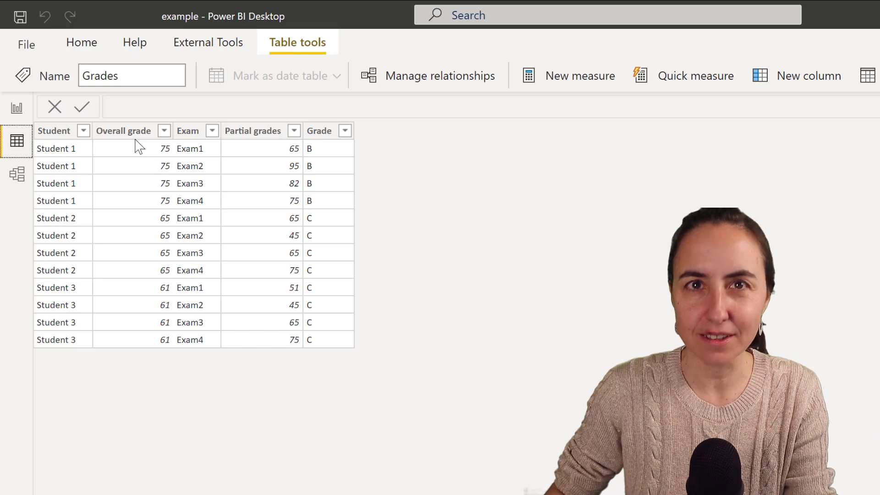
pyautogui.click(21, 117)
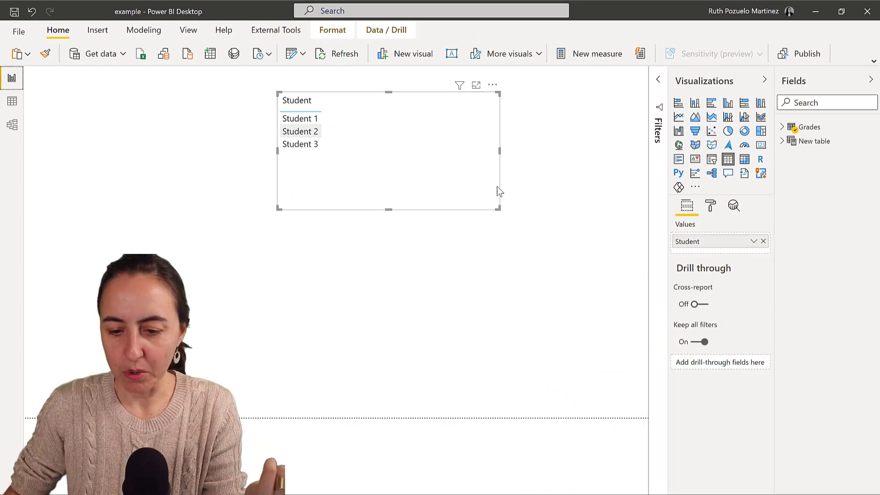
pyautogui.click(789, 128)
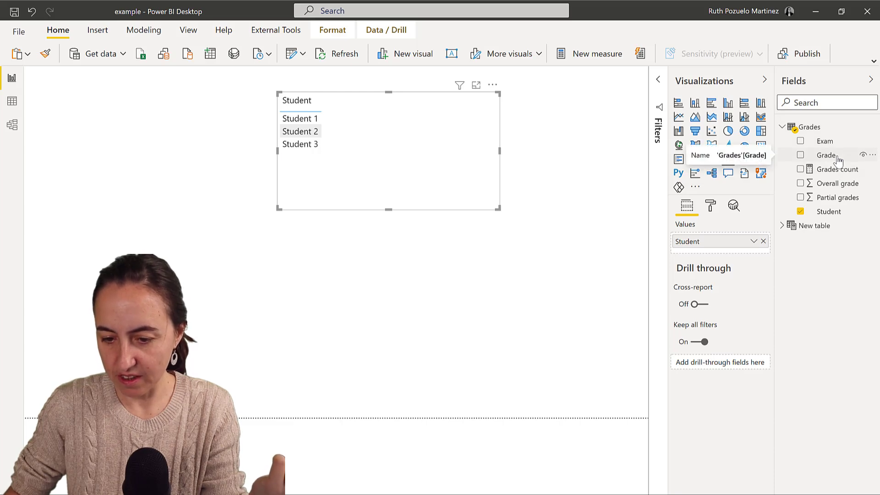
pyautogui.moveTo(839, 187); pyautogui.dragTo(325, 133)
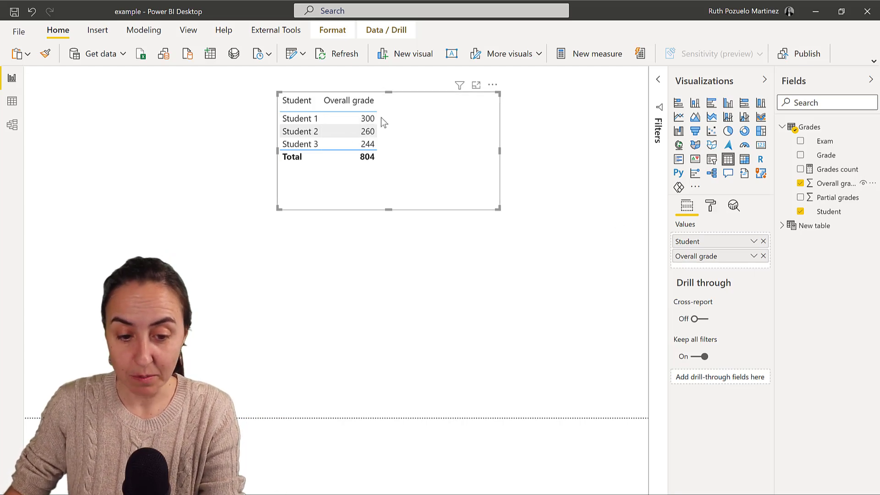
pyautogui.click(754, 256)
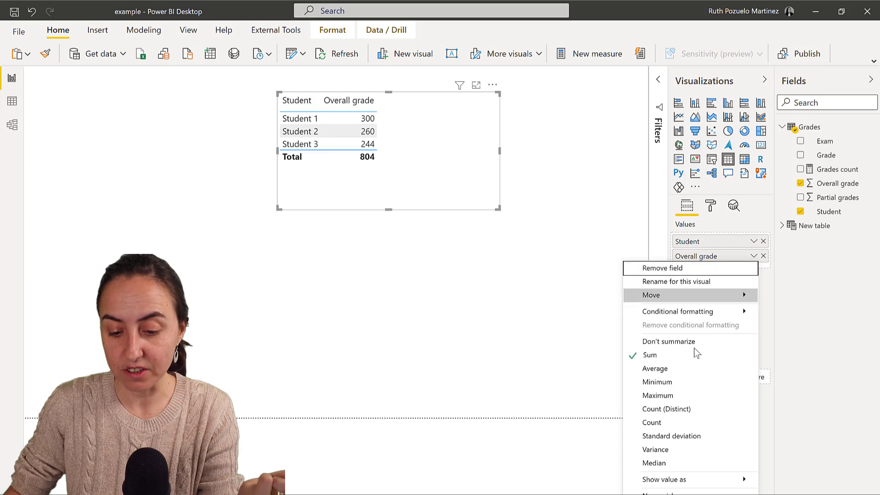
pyautogui.click(690, 396)
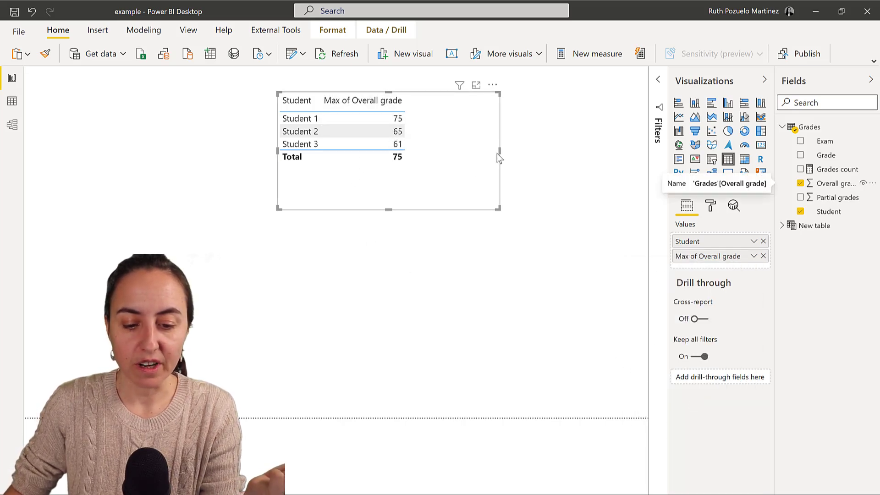
# Step: Shrink the Student table visual to fit its contents, and check its grades against the Grades data
pyautogui.press('Escape')
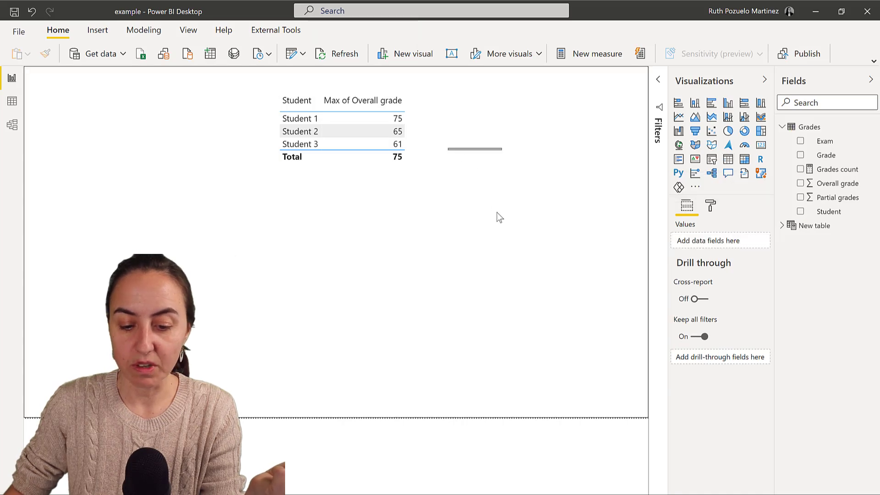
pyautogui.moveTo(499, 210); pyautogui.dragTo(422, 170)
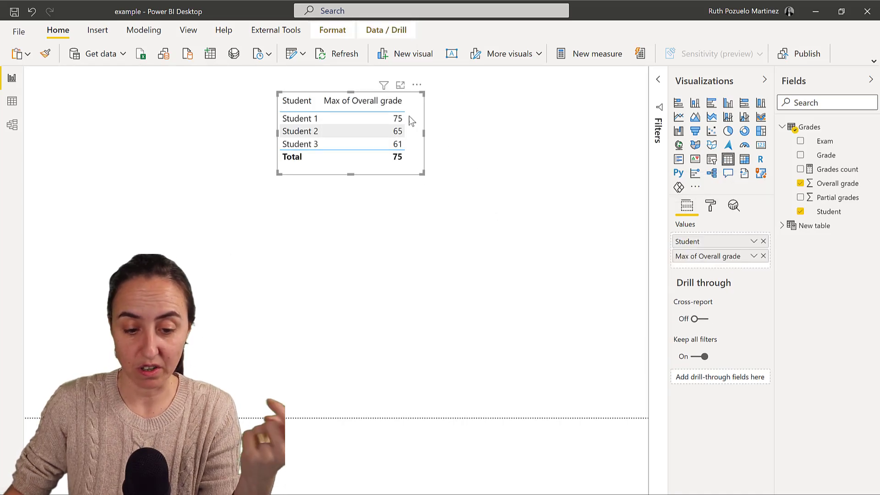
pyautogui.click(12, 101)
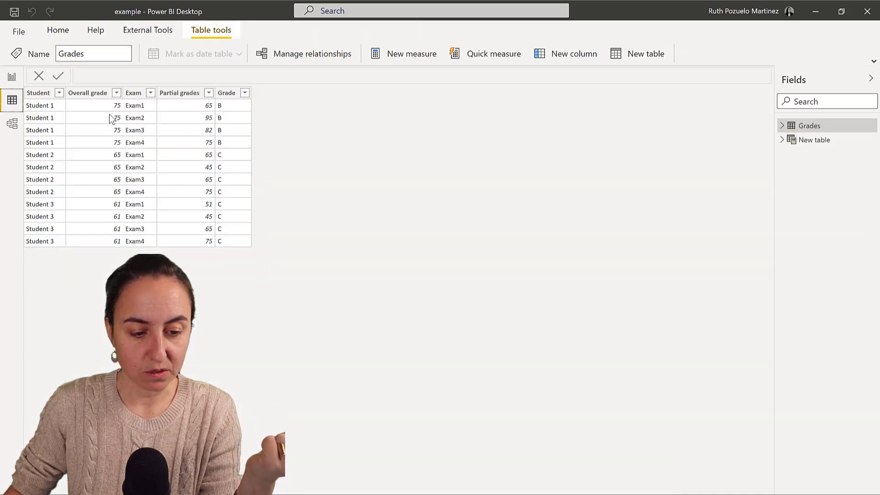
pyautogui.click(12, 79)
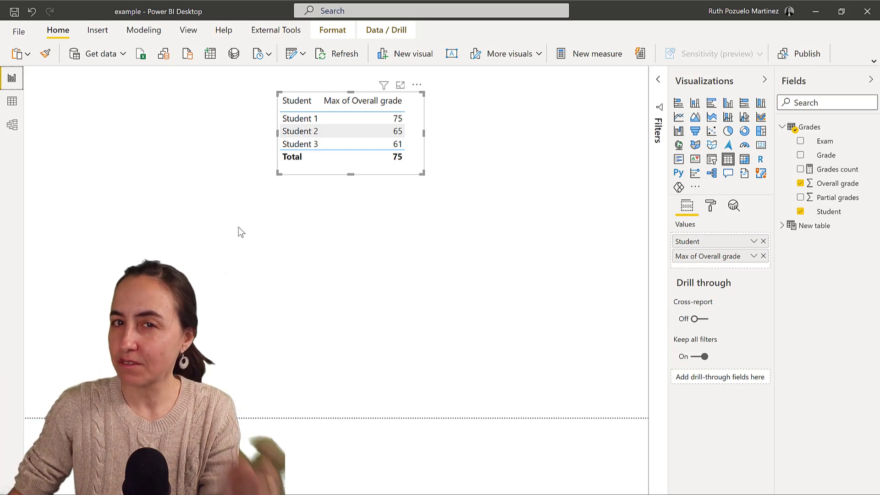
pyautogui.click(12, 102)
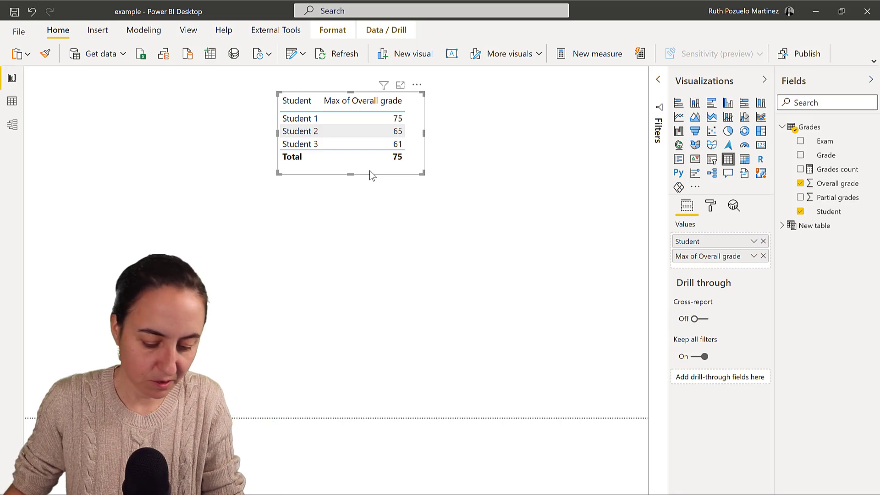
# Step: Duplicate the Student table visual beside the original and make Grade the only field in the copy
pyautogui.hotkey('ctrl', 'c')
pyautogui.hotkey('ctrl', 'v')
pyautogui.moveTo(414, 91); pyautogui.dragTo(595, 91)
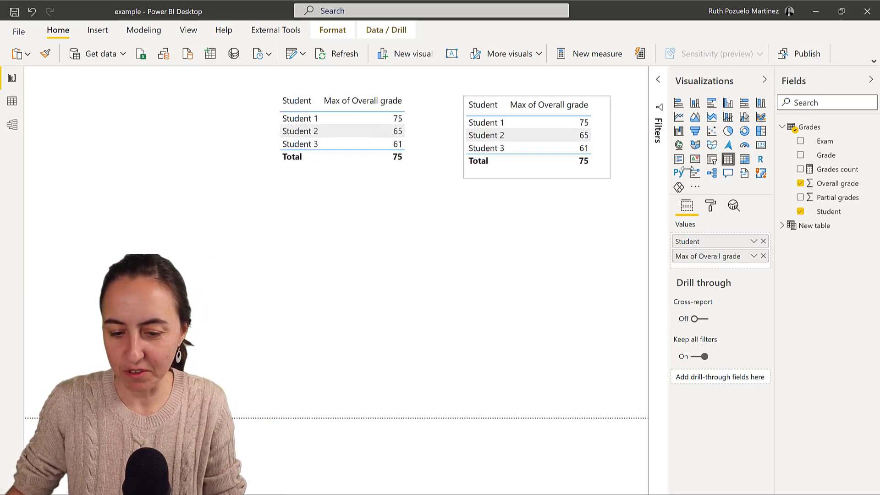
pyautogui.click(764, 255)
pyautogui.moveTo(829, 155); pyautogui.dragTo(711, 253)
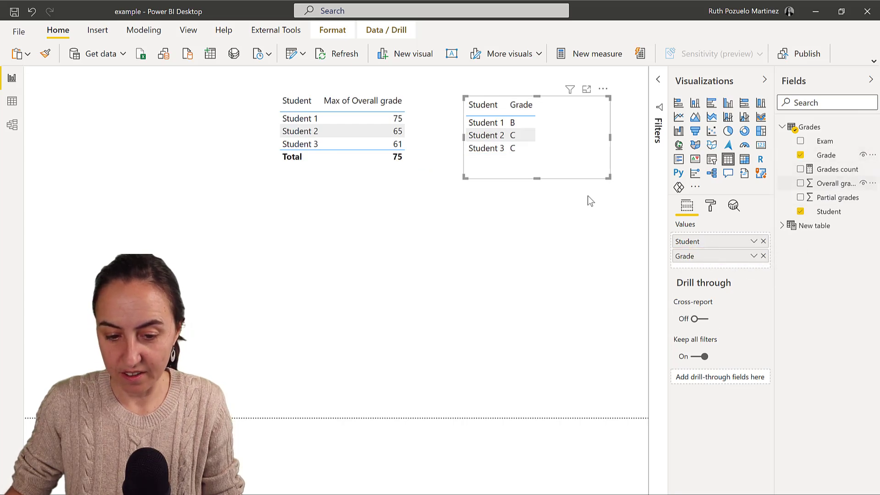
pyautogui.click(763, 241)
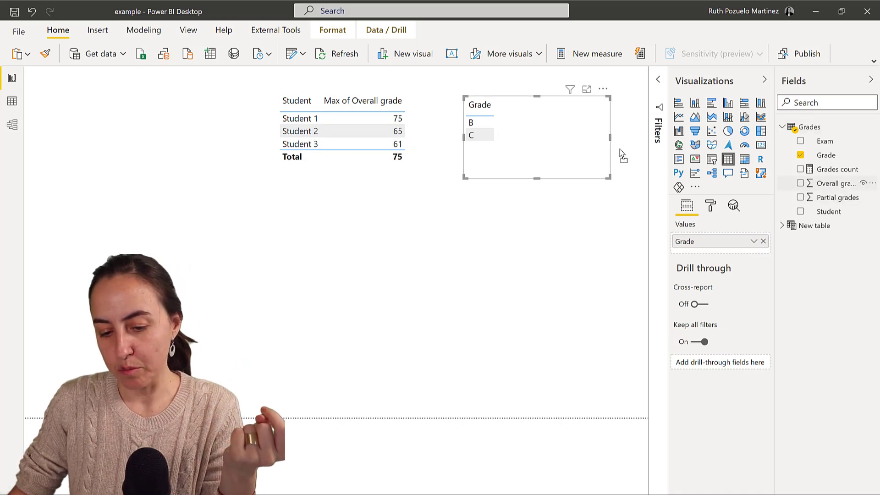
# Step: Add Overall grade to the Grade table visual, try Maximum, summarize it by Count, and compare it with the Grades data
pyautogui.moveTo(594, 154); pyautogui.dragTo(547, 155)
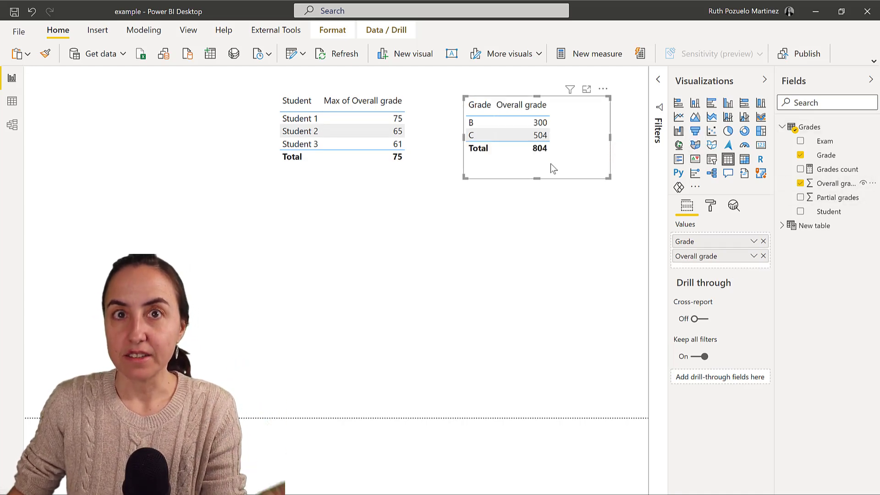
pyautogui.click(753, 256)
pyautogui.click(681, 395)
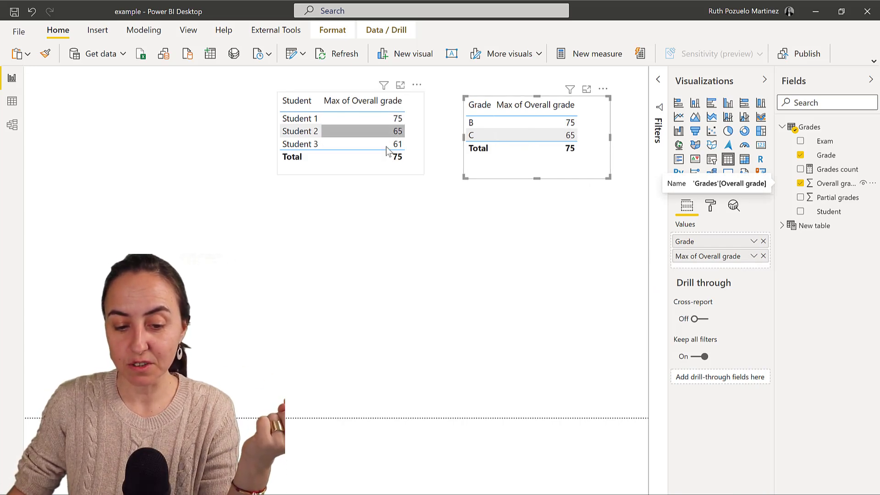
pyautogui.click(753, 256)
pyautogui.press('Escape')
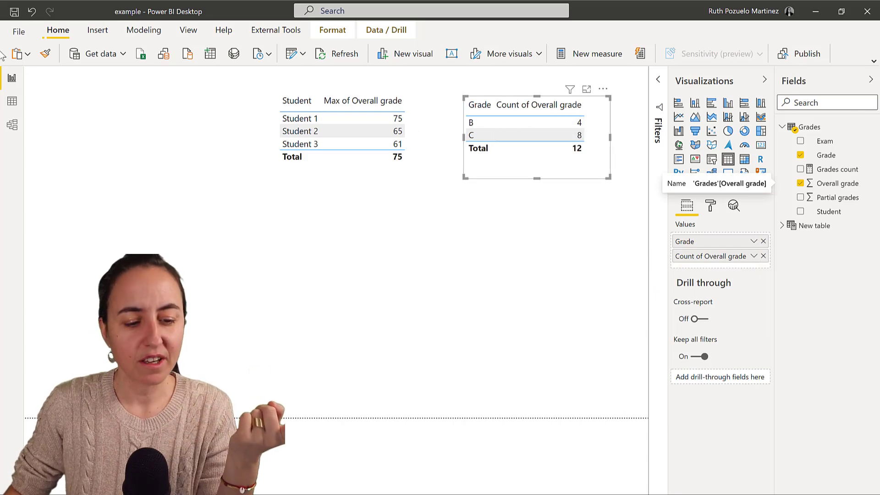
pyautogui.click(15, 106)
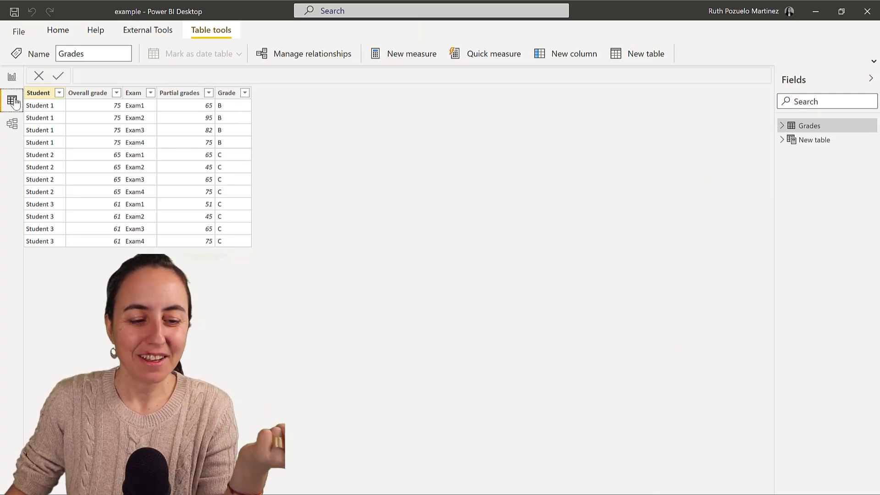
pyautogui.click(12, 77)
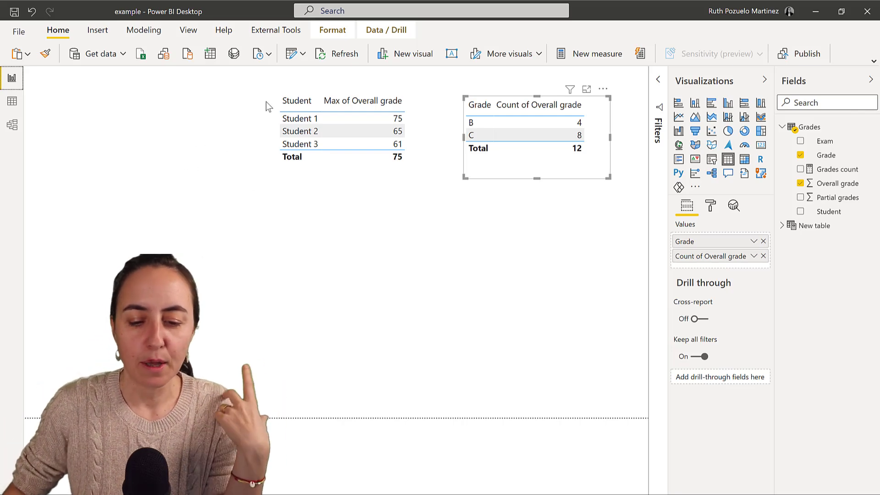
# Step: Start a new calculated table named "Unique values" in the data model
pyautogui.click(13, 102)
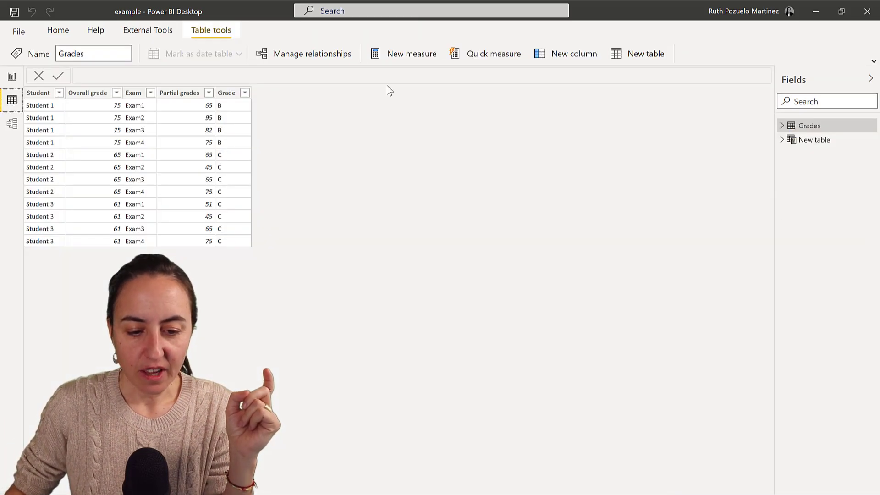
pyautogui.click(640, 63)
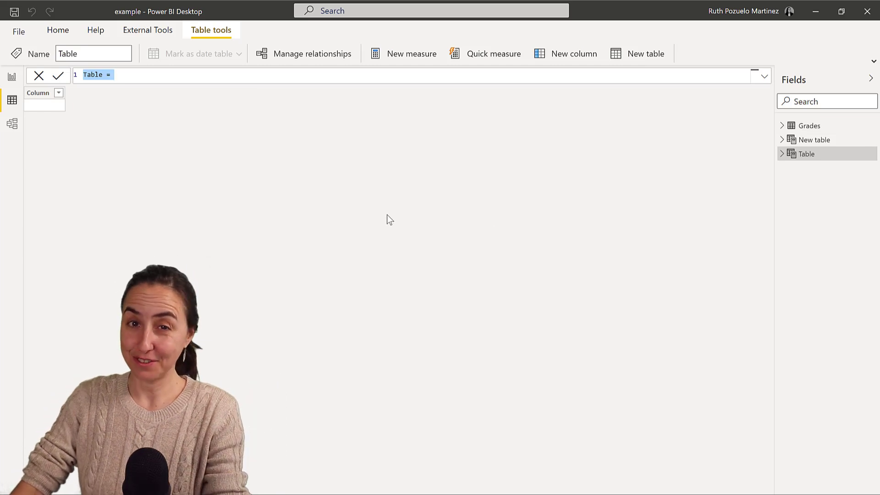
pyautogui.write('Un')
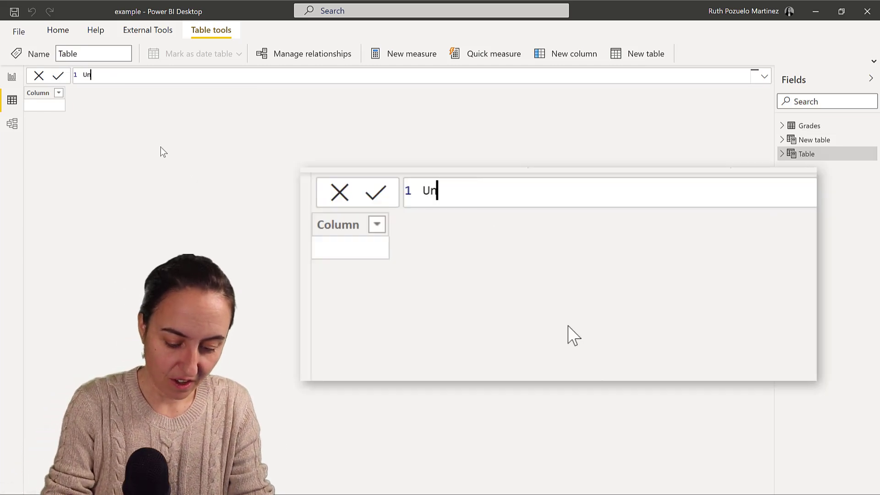
pyautogui.write('ique values ?')
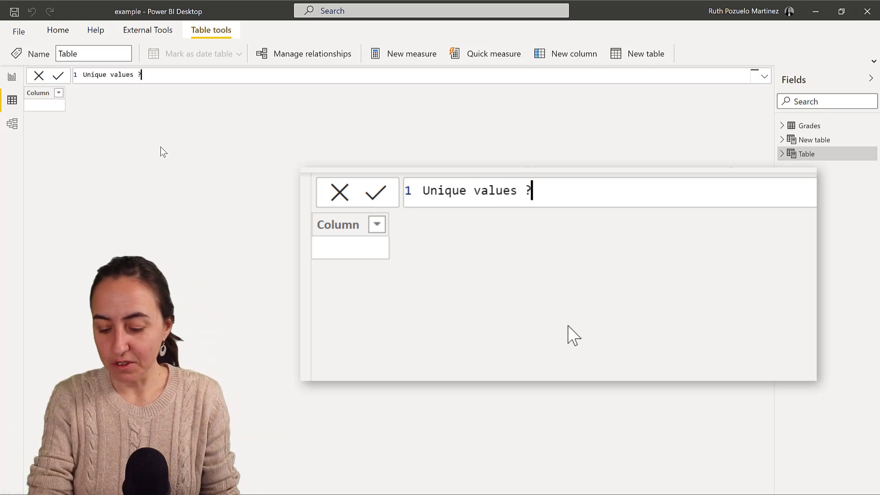
pyautogui.press('BackSpace')
pyautogui.write('=')
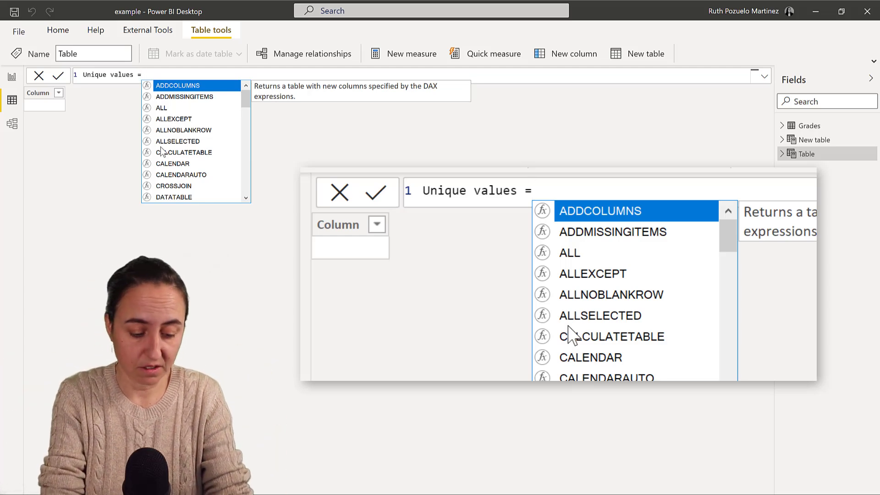
pyautogui.press('Escape')
pyautogui.hotkey('shift', 'Return')
# Step: Begin the Unique values expression with SUMMARIZE over the Grades table
pyautogui.write('sy')
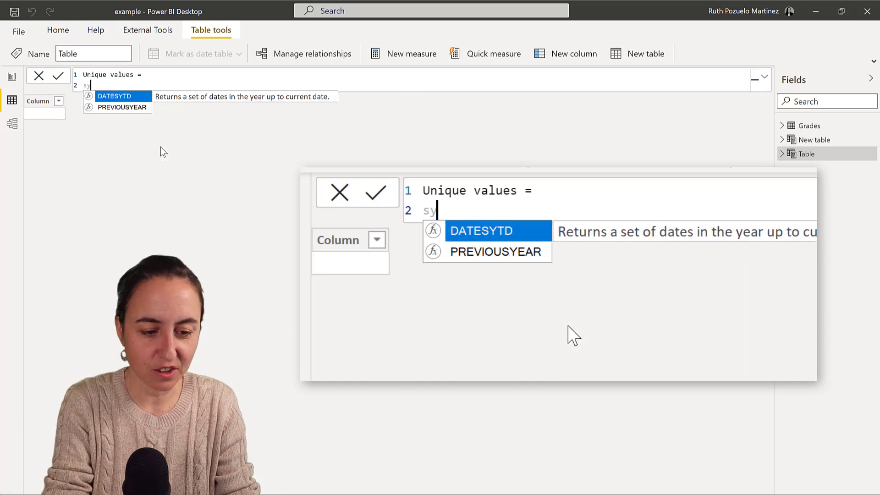
pyautogui.press('BackSpace')
pyautogui.write('u')
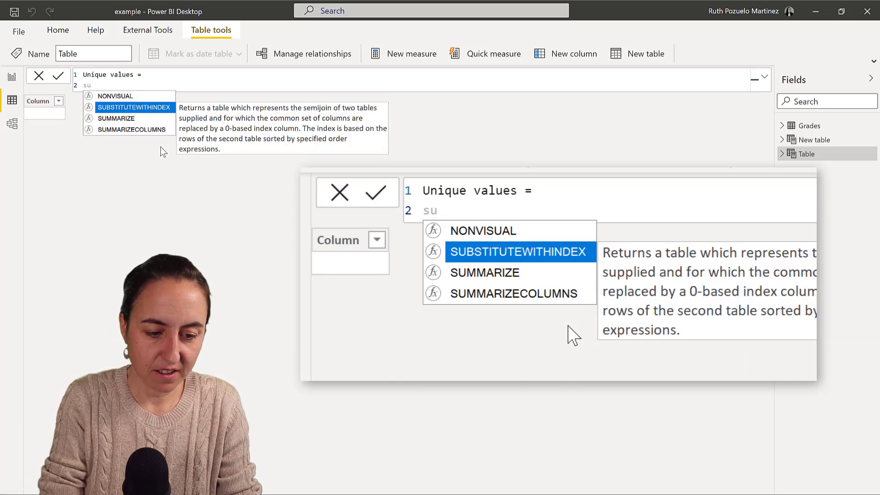
pyautogui.press('Down')
pyautogui.press('Tab')
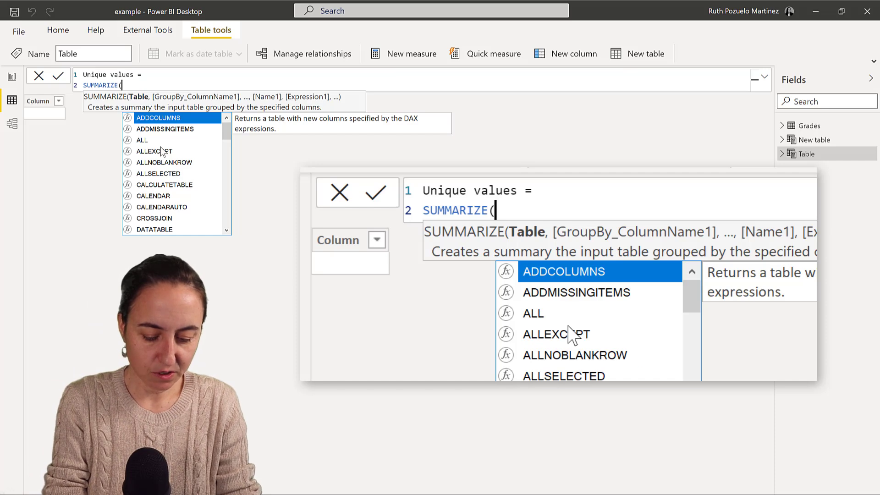
pyautogui.write('gr')
pyautogui.press('Tab')
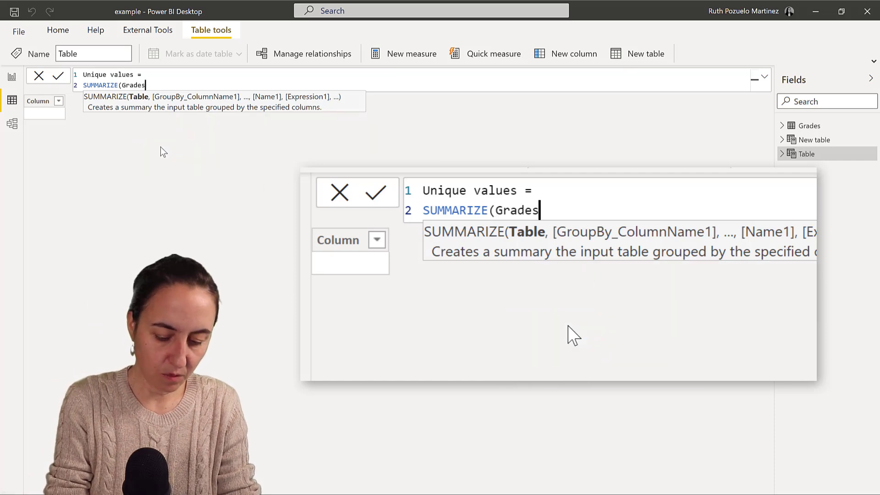
# Step: Group the SUMMARIZE by Grades[Student] and Grades[Grade], close the expression and create the table
pyautogui.write(',')
pyautogui.press('Down')
pyautogui.press('Down')
pyautogui.press('Down')
pyautogui.press('Down')
pyautogui.press('Down')
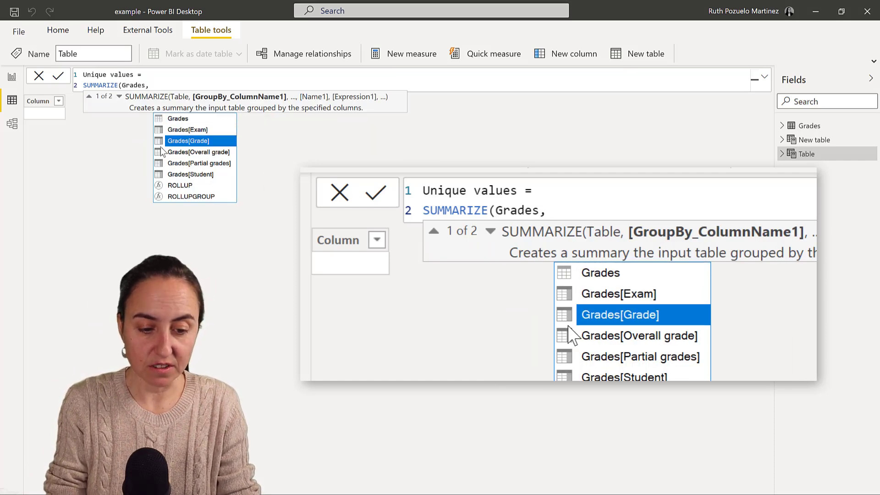
pyautogui.press('Tab')
pyautogui.write(', gr')
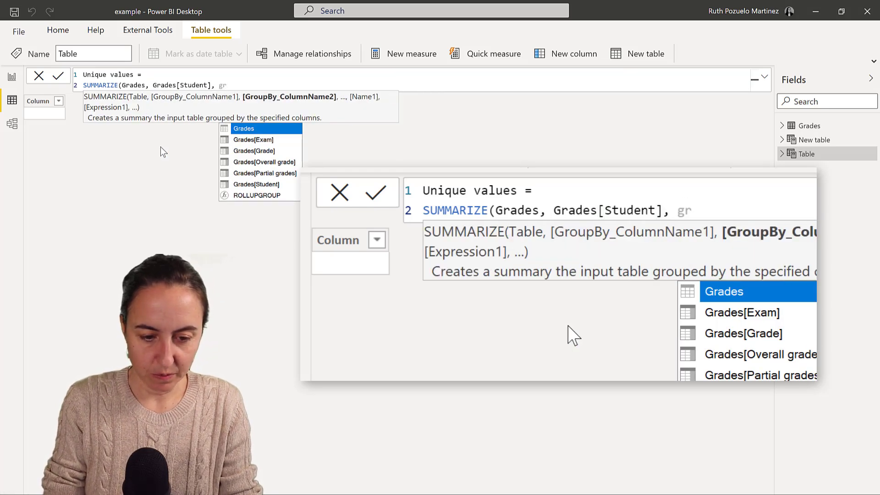
pyautogui.press('Down')
pyautogui.press('Down')
pyautogui.press('Tab')
pyautogui.write(')')
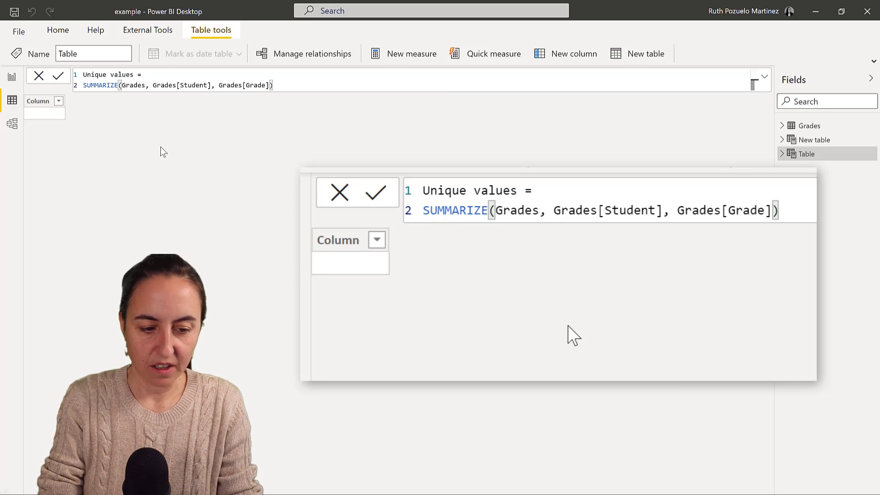
pyautogui.press('Return')
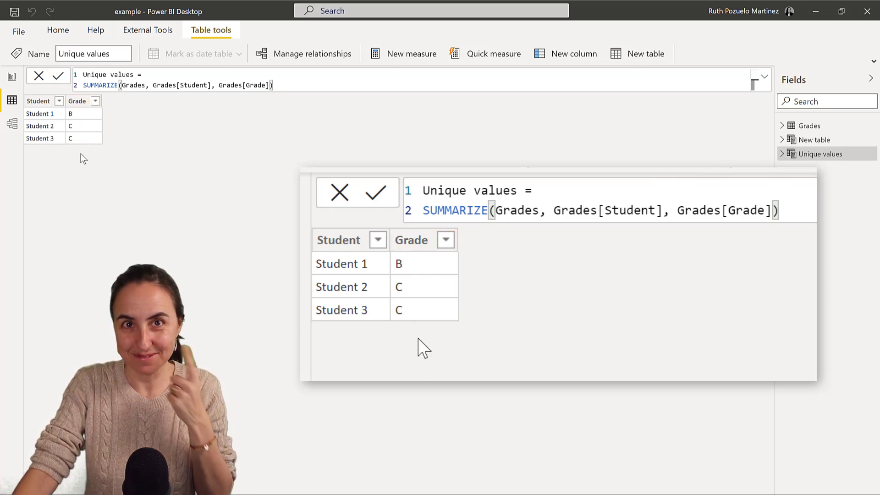
# Step: Copy the SUMMARIZE expression from the Unique values table and start a new measure in the Grades table in report view
pyautogui.moveTo(292, 82); pyautogui.dragTo(83, 88)
pyautogui.hotkey('ctrl', 'c')
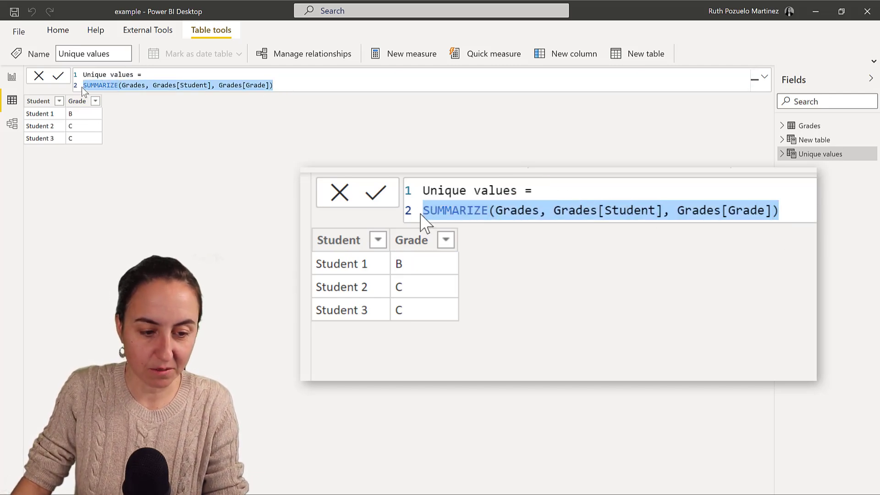
pyautogui.click(12, 77)
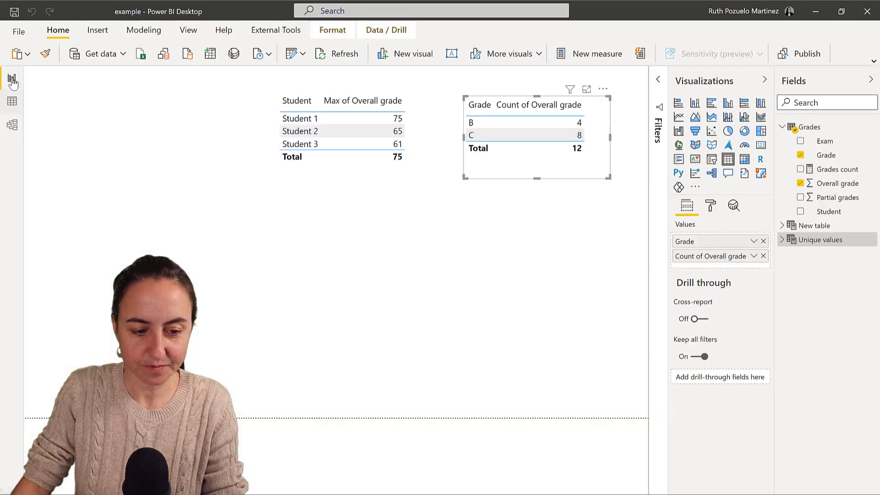
pyautogui.rightClick(811, 129)
pyautogui.click(754, 137)
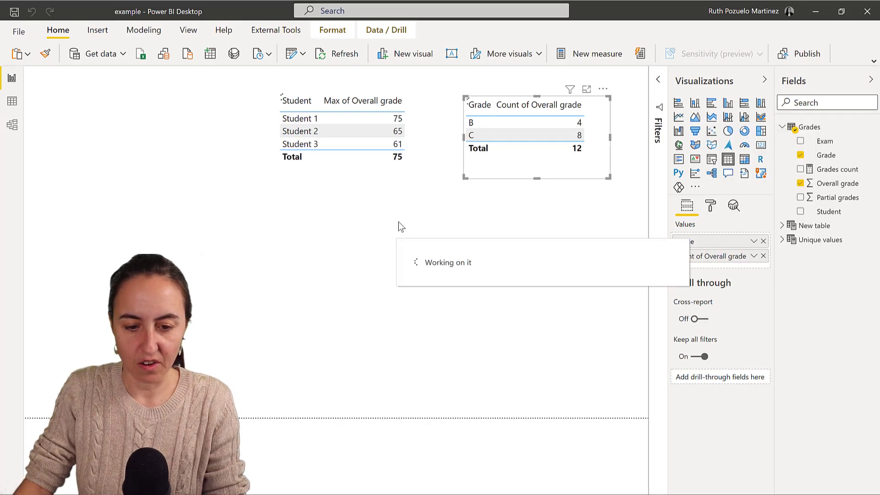
pyautogui.click(189, 76)
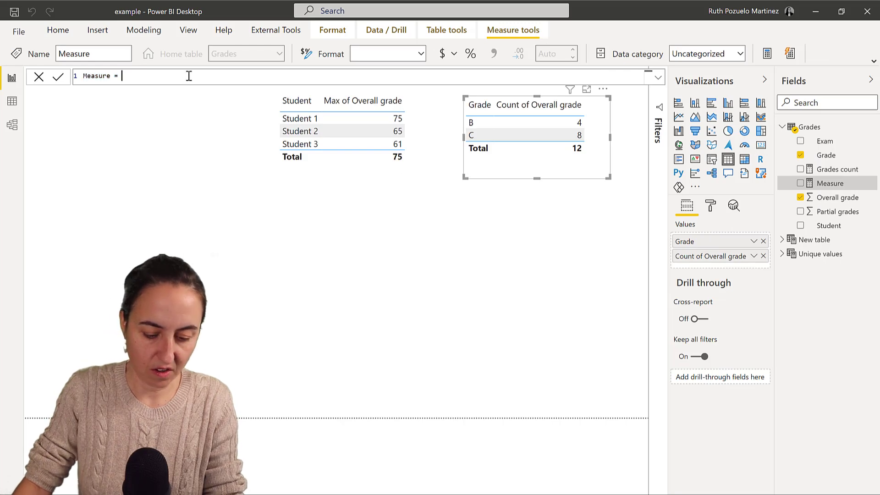
pyautogui.scroll(3, 189, 76)
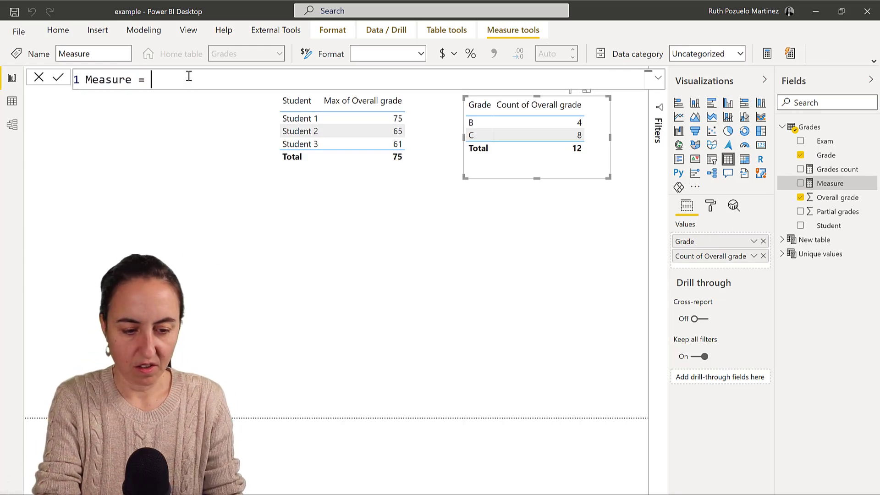
pyautogui.scroll(1, 189, 75)
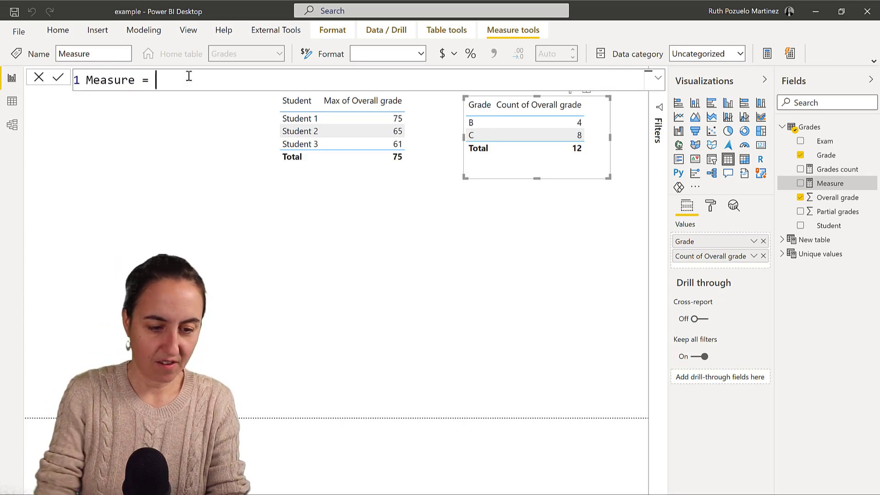
# Step: Begin the measure's expression on a new line with the COUNTAX function
pyautogui.hotkey('shift', 'Return')
pyautogui.write('c')
pyautogui.press('BackSpace')
pyautogui.write('cou')
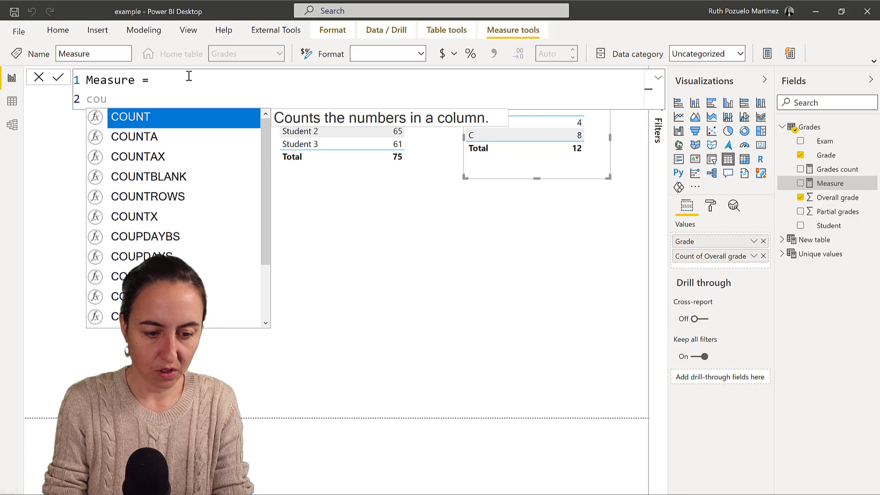
pyautogui.press('Down')
pyautogui.press('Down')
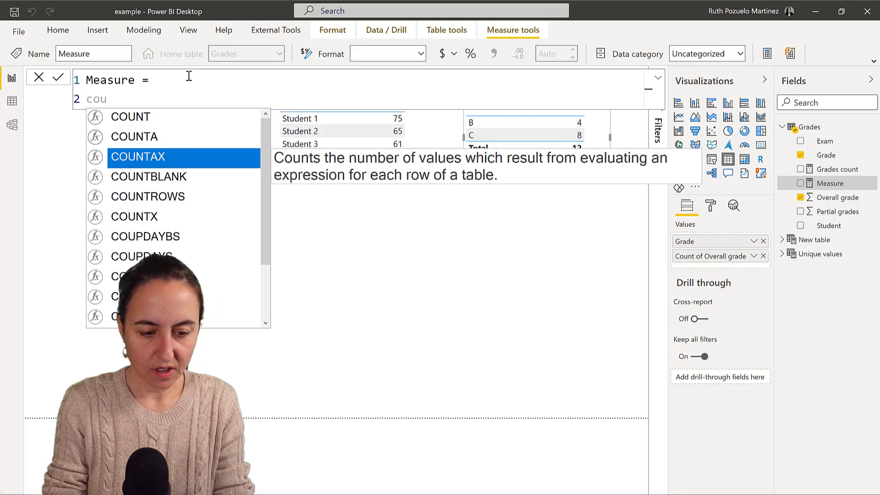
pyautogui.press('Tab')
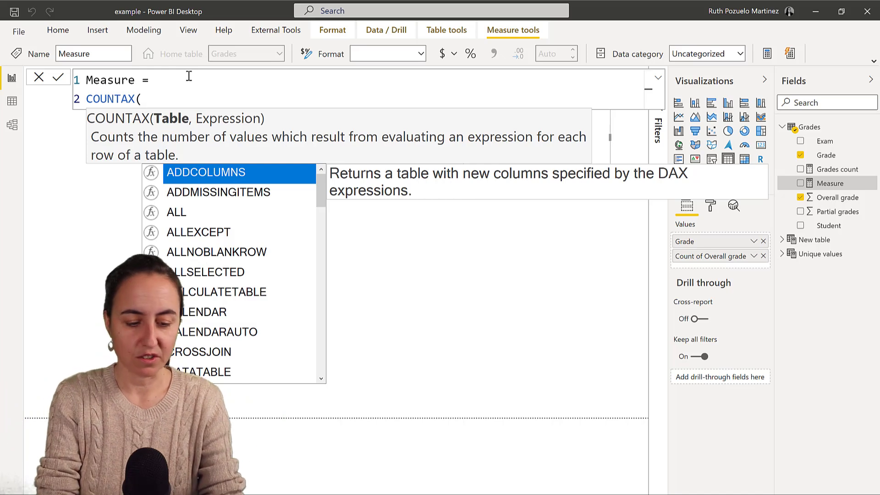
# Step: Paste the copied SUMMARIZE expression on its own line as COUNTAX's table argument, followed by a comma
pyautogui.hotkey('shift', 'Return')
pyautogui.hotkey('ctrl', 'v')
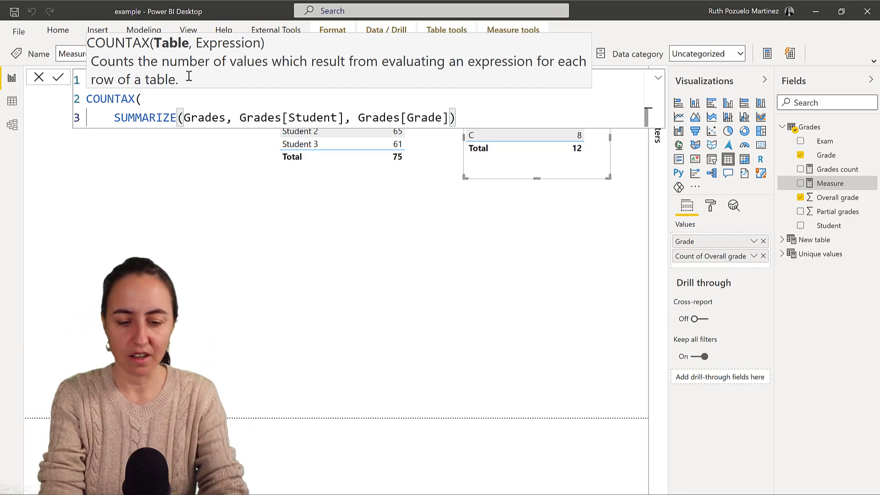
pyautogui.write(';')
pyautogui.hotkey('shift', 'Return')
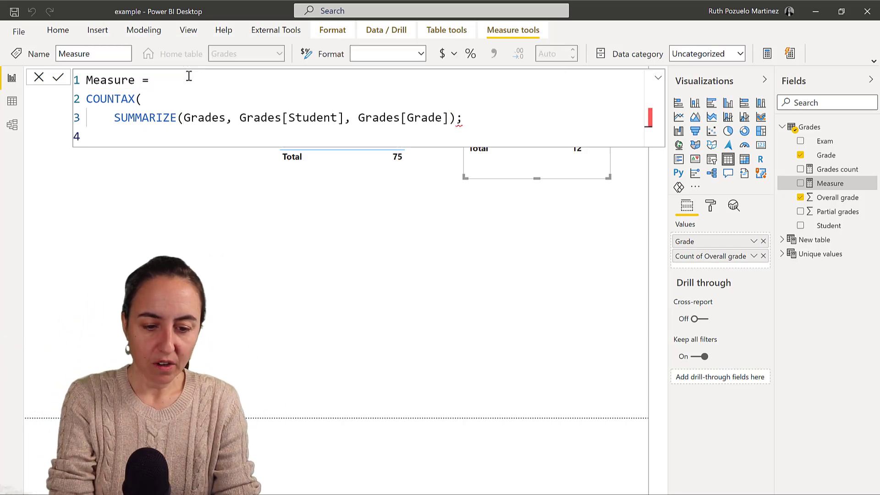
pyautogui.press('BackSpace')
pyautogui.press('BackSpace')
pyautogui.write(',')
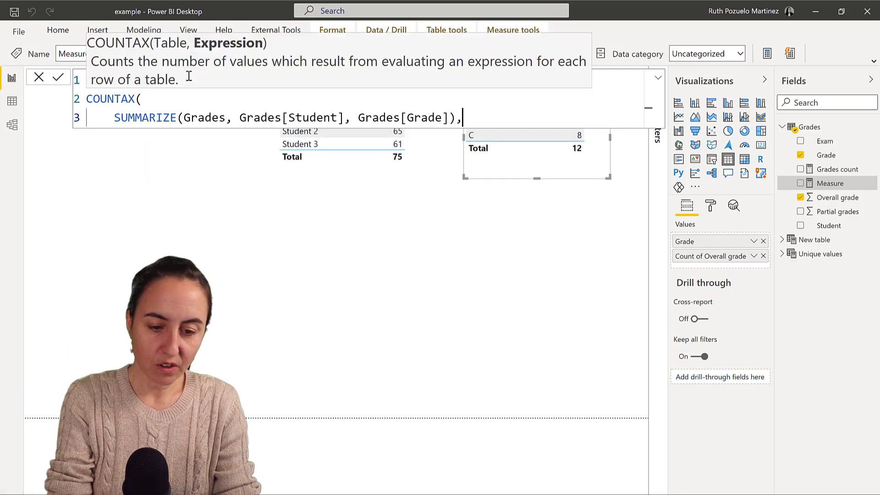
# Step: Enter Grades[Grade] as the expression COUNTAX counts, close the function and commit the measure
pyautogui.hotkey('shift', 'Return')
pyautogui.write('g')
pyautogui.press('BackSpace')
pyautogui.write('hr')
pyautogui.press('BackSpace')
pyautogui.press('BackSpace')
pyautogui.write('gra')
pyautogui.press('Down')
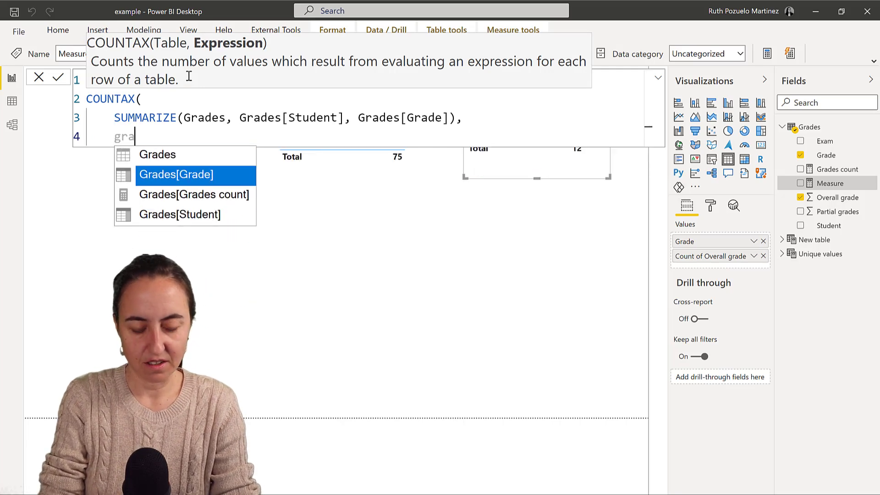
pyautogui.press('Tab')
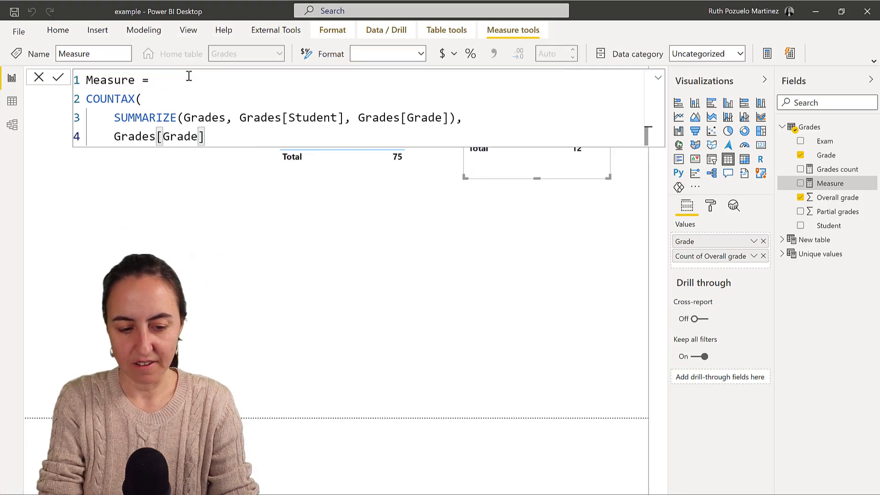
pyautogui.write(')')
pyautogui.press('Return')
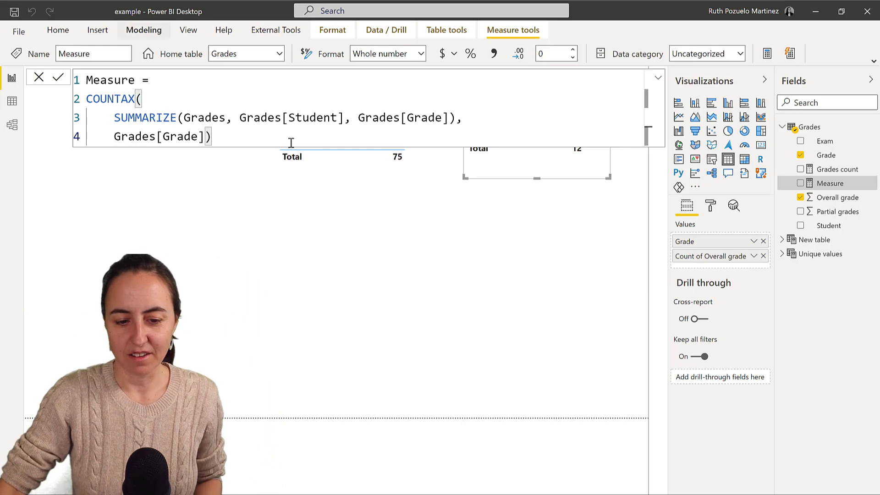
# Step: Add the new measure to the table visual that shows Grade and Count of Overall grade
pyautogui.click(587, 170)
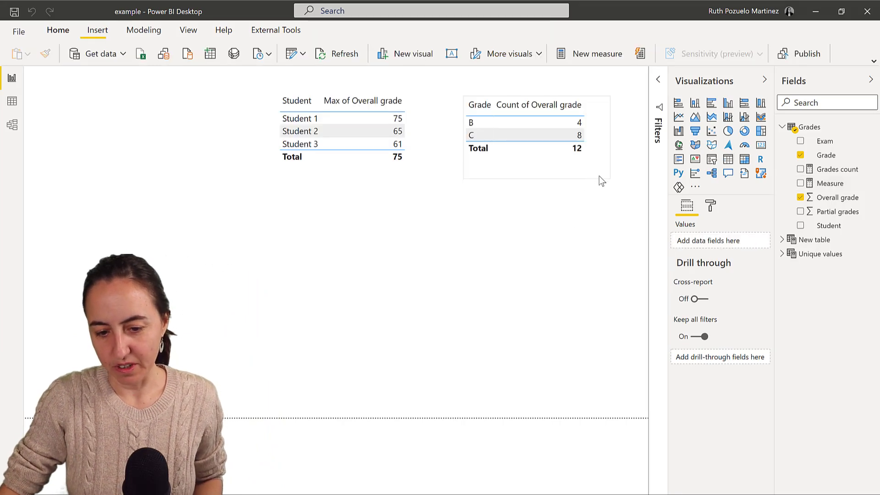
pyautogui.click(600, 177)
pyautogui.moveTo(831, 186); pyautogui.dragTo(636, 165)
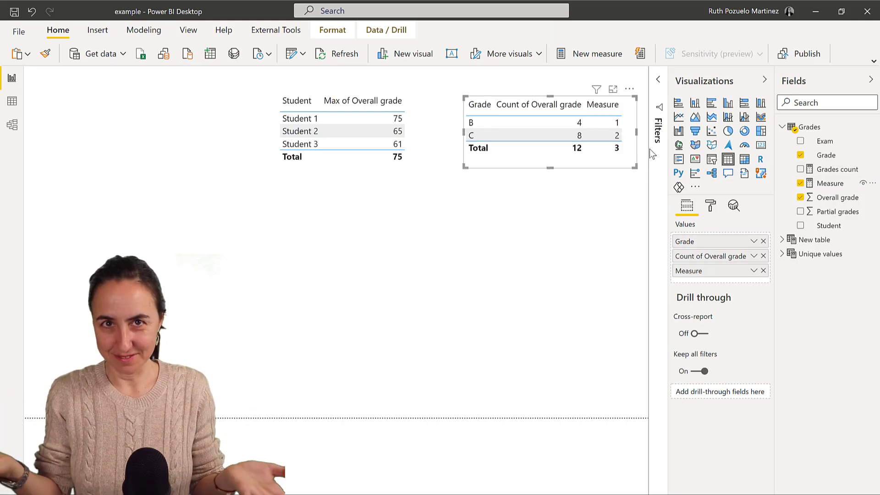
# Step: Delete the calculated tables New table and Unique values from the model
pyautogui.rightClick(824, 241)
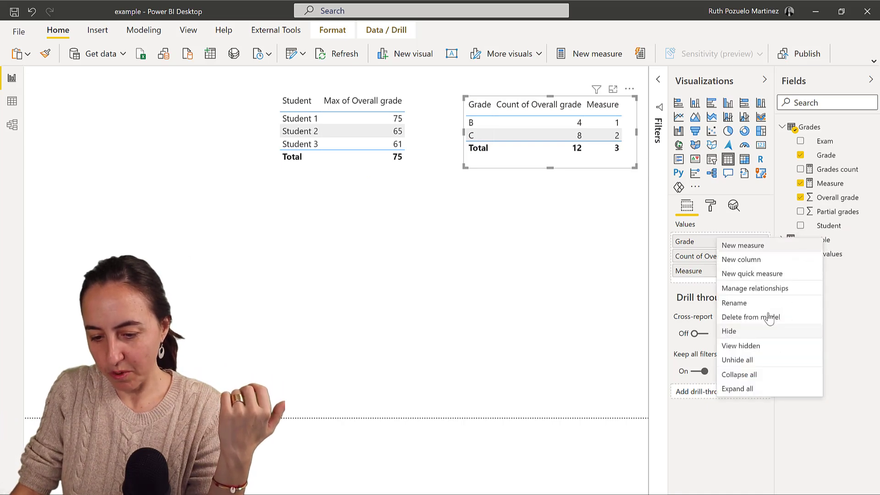
pyautogui.click(774, 316)
pyautogui.click(501, 302)
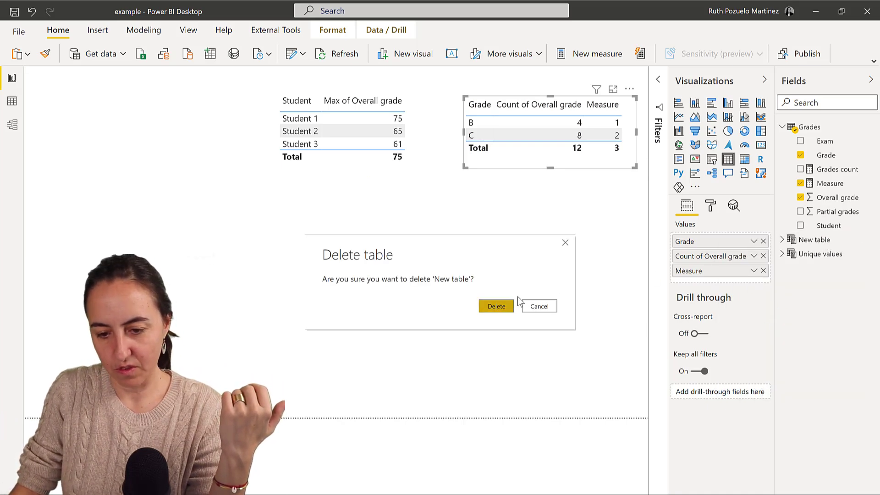
pyautogui.rightClick(827, 249)
pyautogui.click(787, 324)
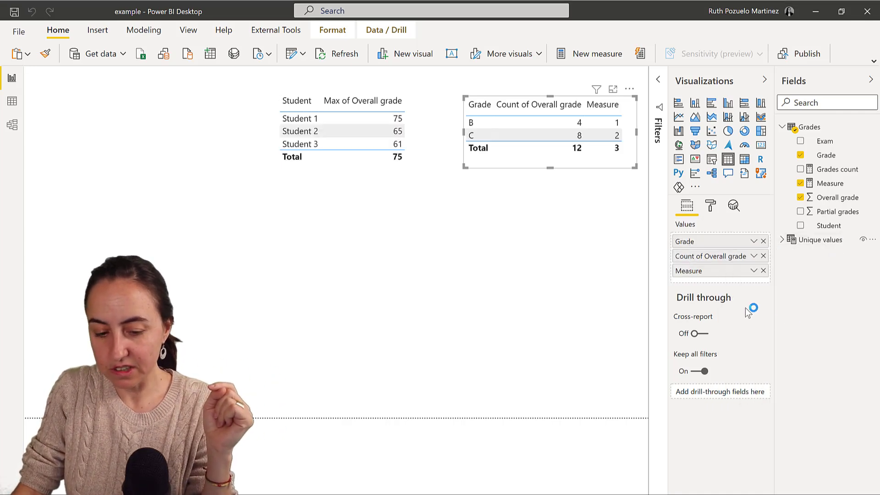
pyautogui.click(489, 306)
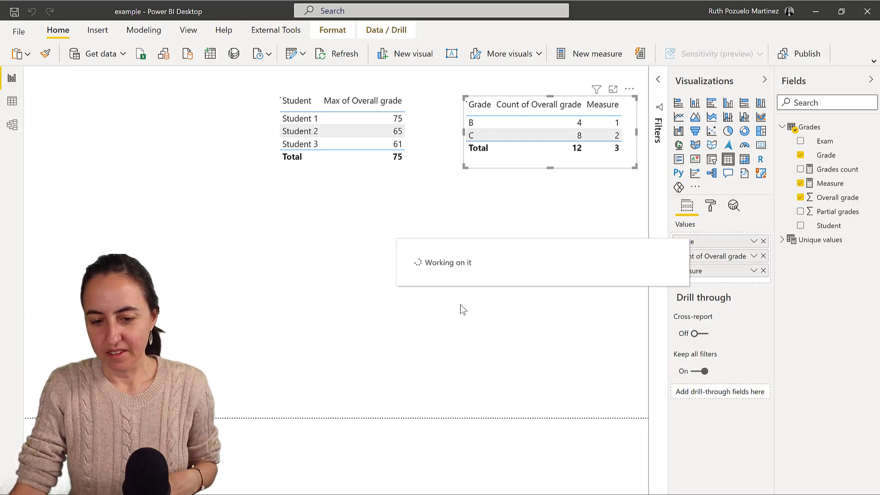
# Step: Open the Grades count measure and review its SUMMARIZE table argument and the Grades[Grade] expression
pyautogui.click(841, 172)
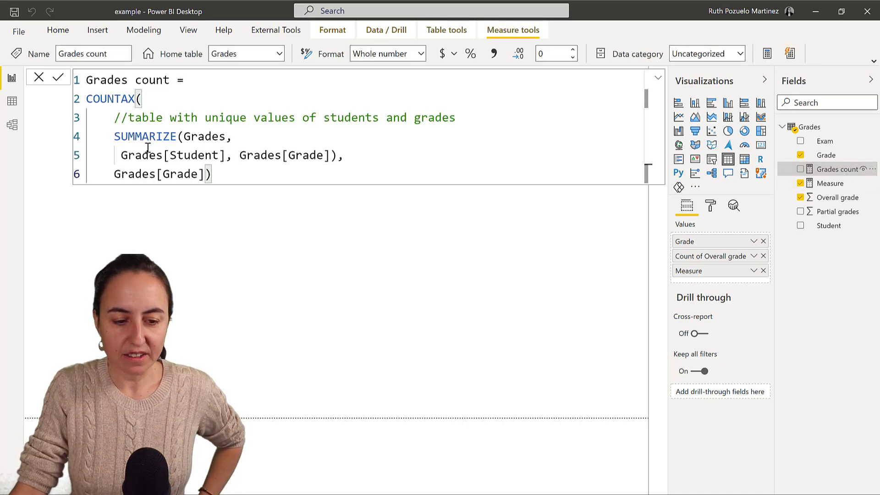
pyautogui.moveTo(344, 156); pyautogui.dragTo(114, 137)
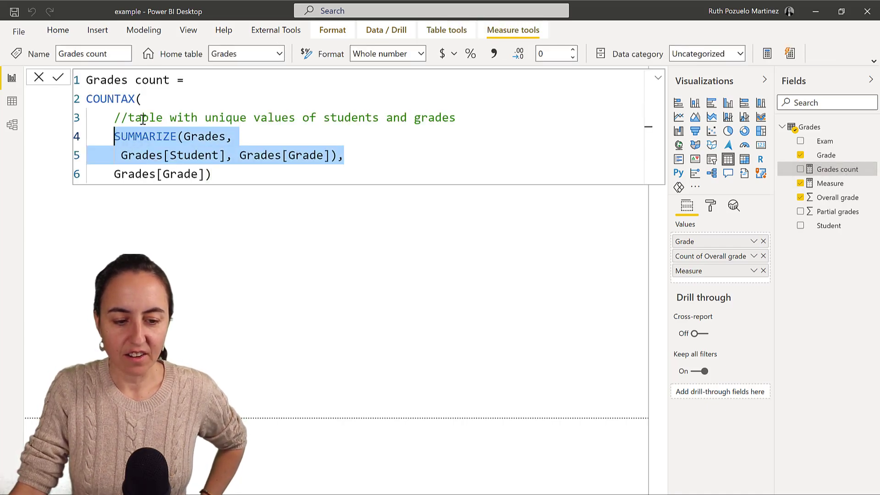
pyautogui.click(187, 175)
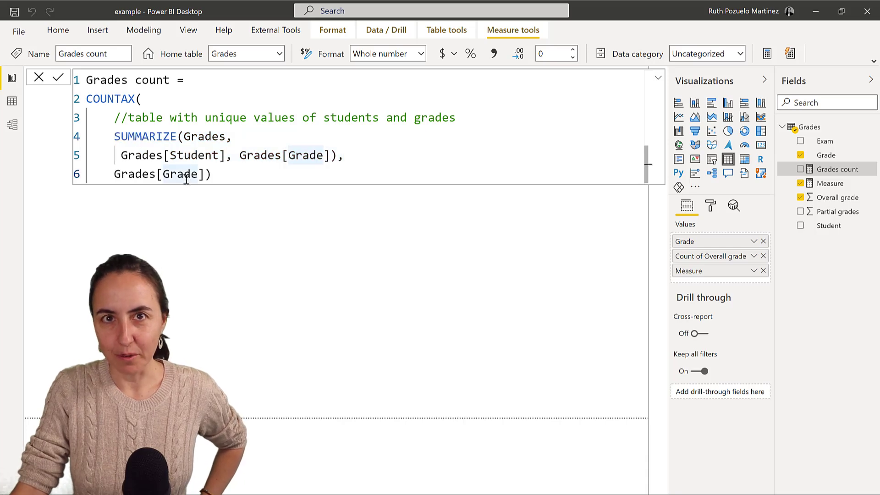